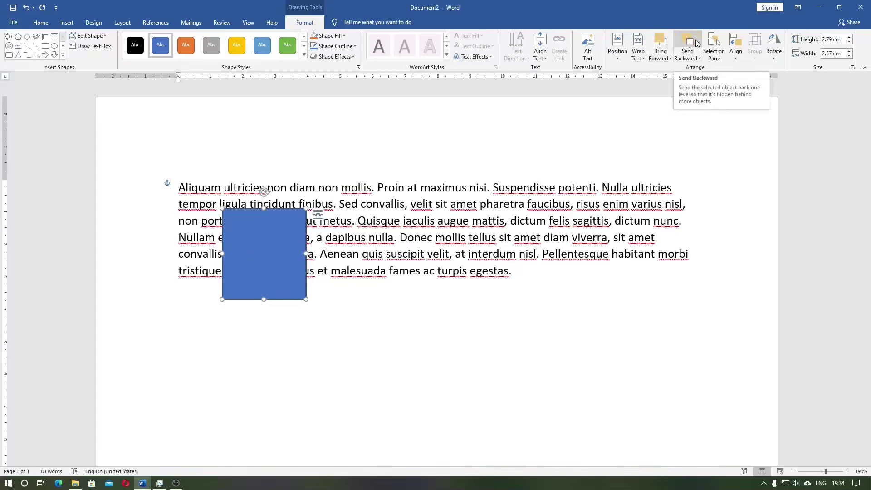
# Step: Open the Selection Pane, which lists only Rectangle 13
pyautogui.click(712, 43)
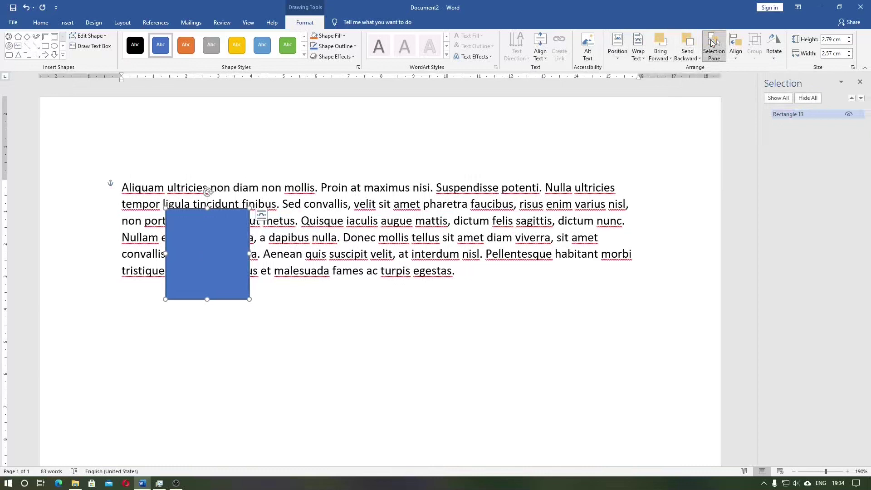
# Step: Draw a 12-point star over the rectangle's lower right and nudge it up-left
pyautogui.click(789, 114)
pyautogui.moveTo(220, 237); pyautogui.dragTo(322, 346)
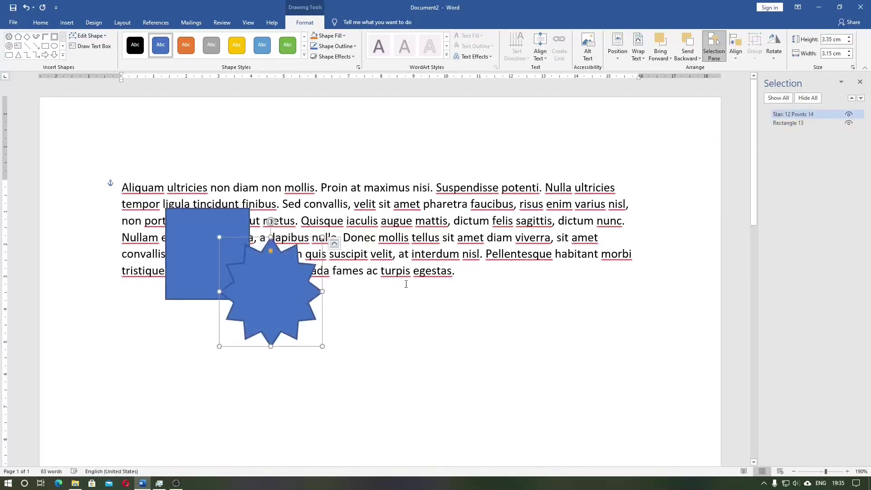
pyautogui.click(802, 125)
pyautogui.click(801, 117)
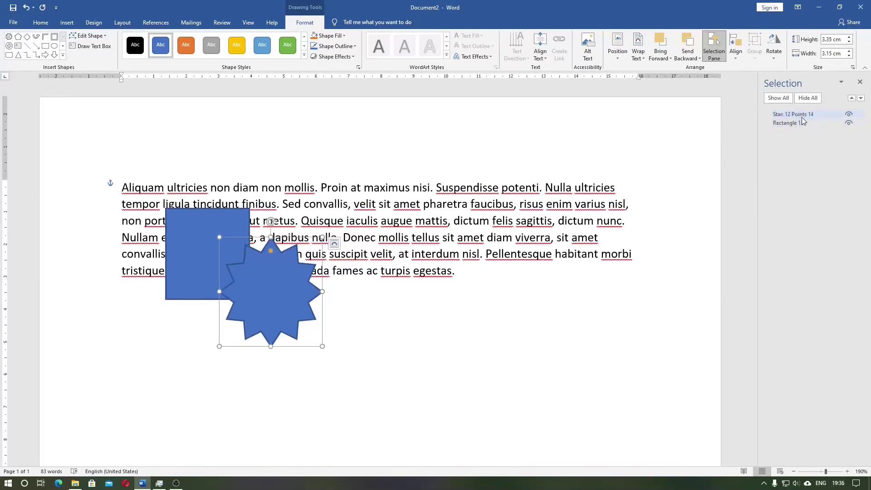
pyautogui.moveTo(270, 263); pyautogui.dragTo(259, 256)
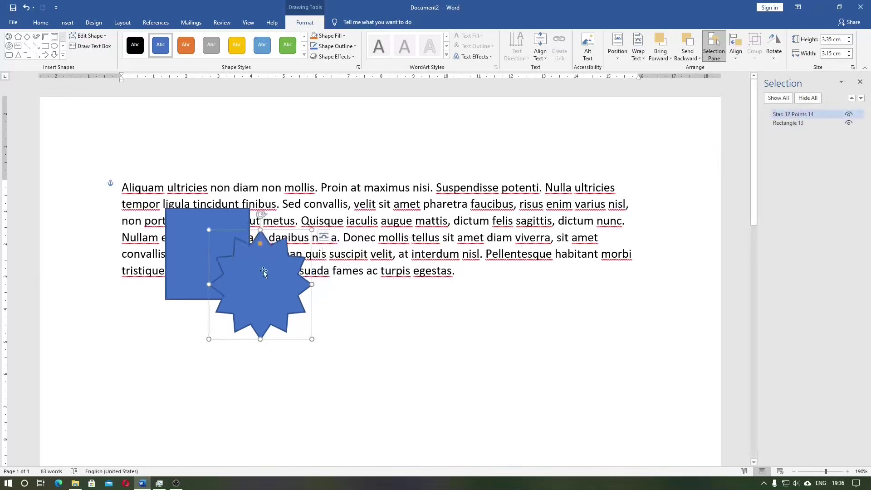
pyautogui.click(194, 268)
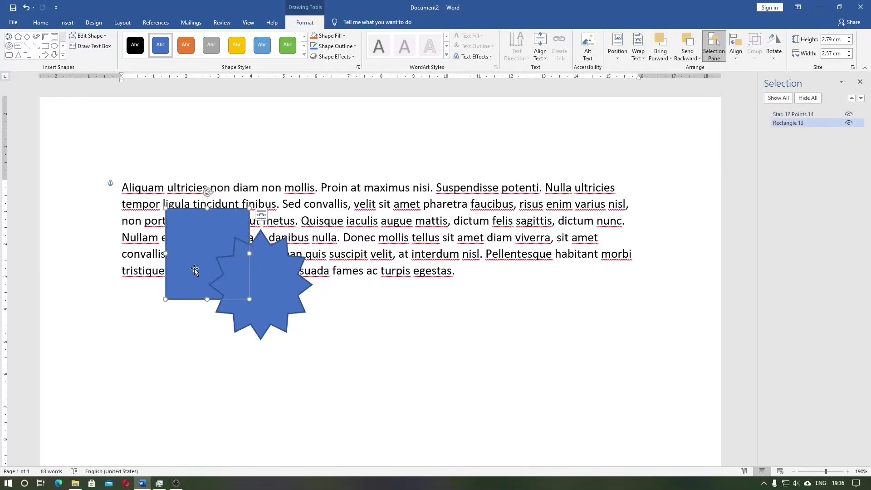
pyautogui.click(18, 36)
# Step: Add a pentagon, Not Allowed ring, green isosceles triangle and down arrow to the pile
pyautogui.moveTo(240, 281); pyautogui.dragTo(329, 360)
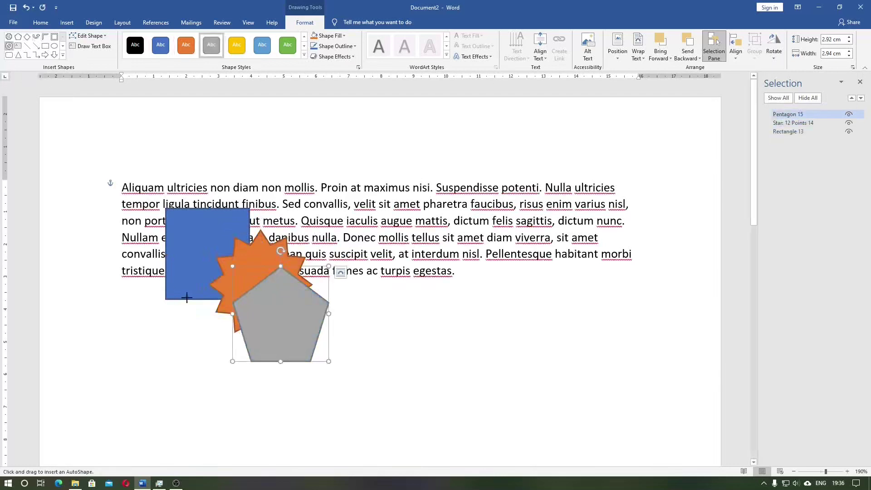
pyautogui.moveTo(168, 288); pyautogui.dragTo(258, 370)
pyautogui.click(18, 55)
pyautogui.moveTo(176, 350)
pyautogui.mouseDown()
pyautogui.moveTo(242, 282)
pyautogui.moveTo(243, 263)
pyautogui.mouseUp()
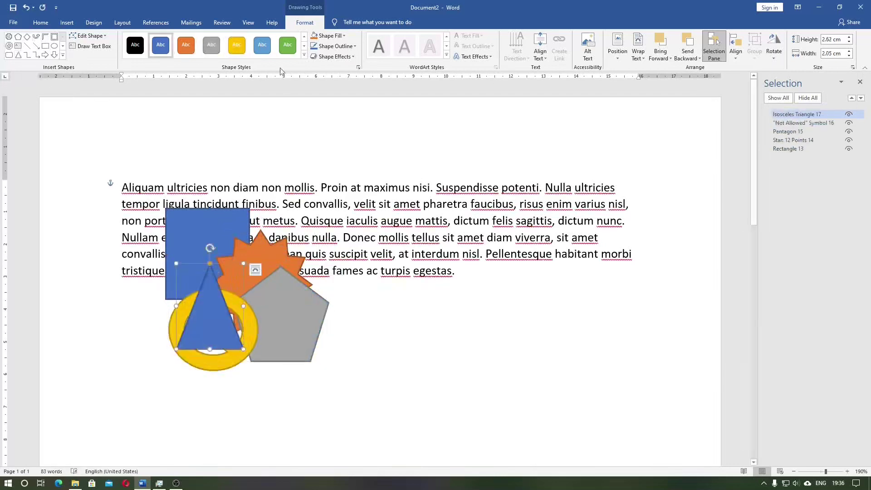
pyautogui.click(288, 45)
pyautogui.click(54, 54)
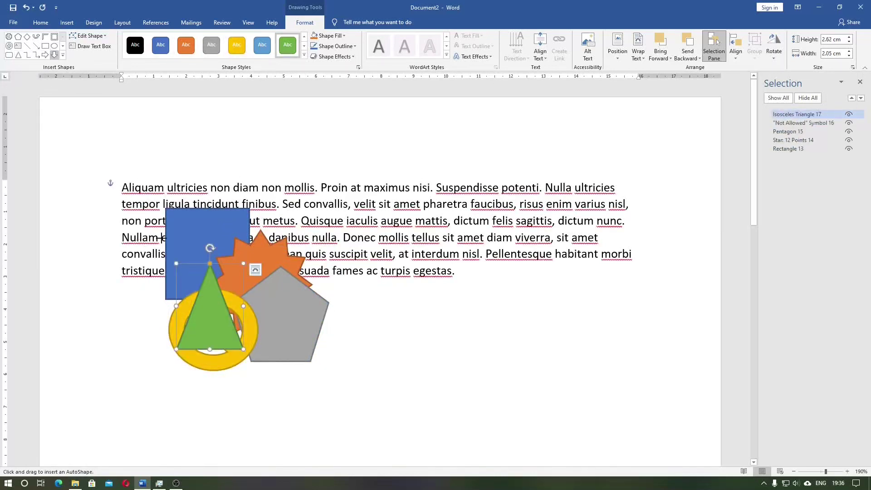
pyautogui.moveTo(216, 234); pyautogui.dragTo(281, 335)
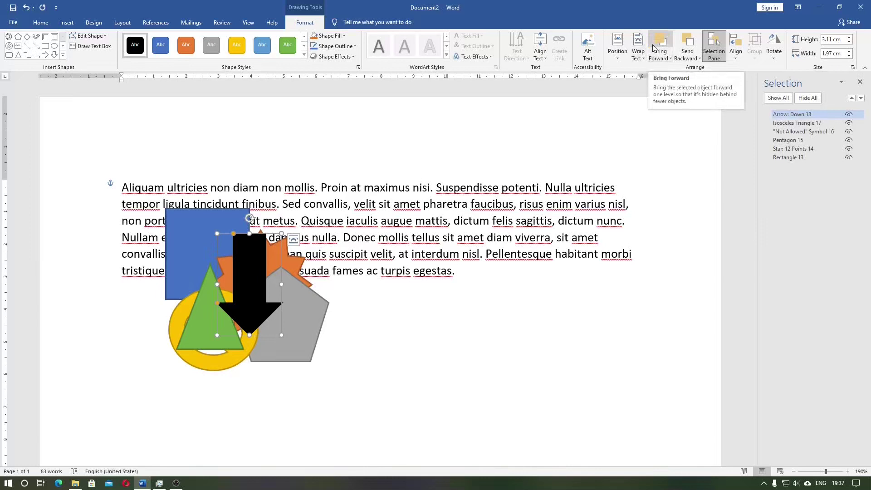
# Step: Drag Rectangle 13 down and right into the pile of shapes
pyautogui.click(783, 157)
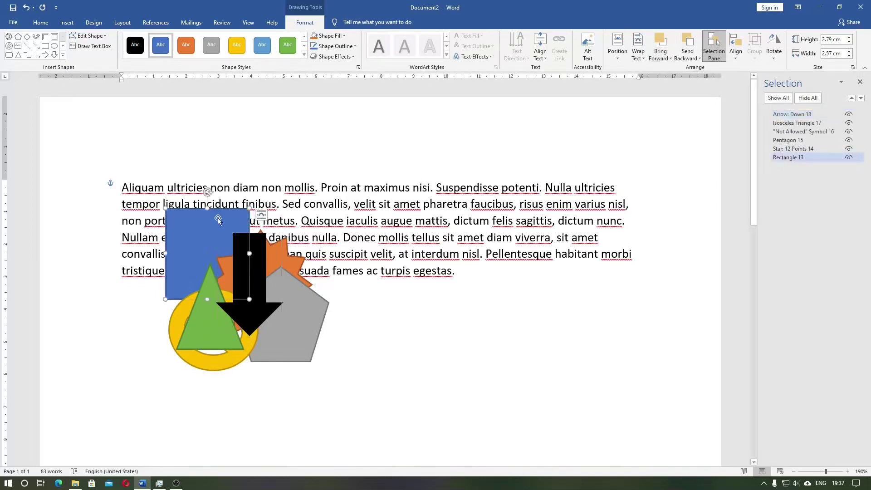
pyautogui.moveTo(203, 243); pyautogui.dragTo(211, 274)
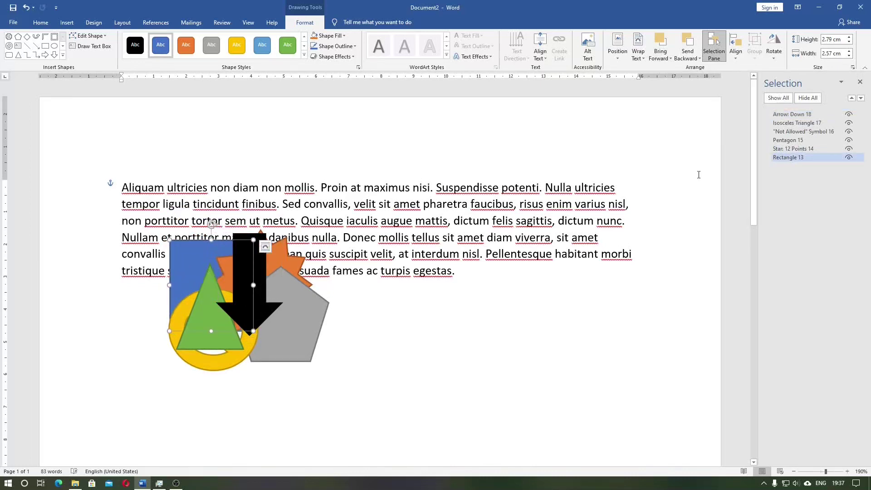
pyautogui.click(794, 117)
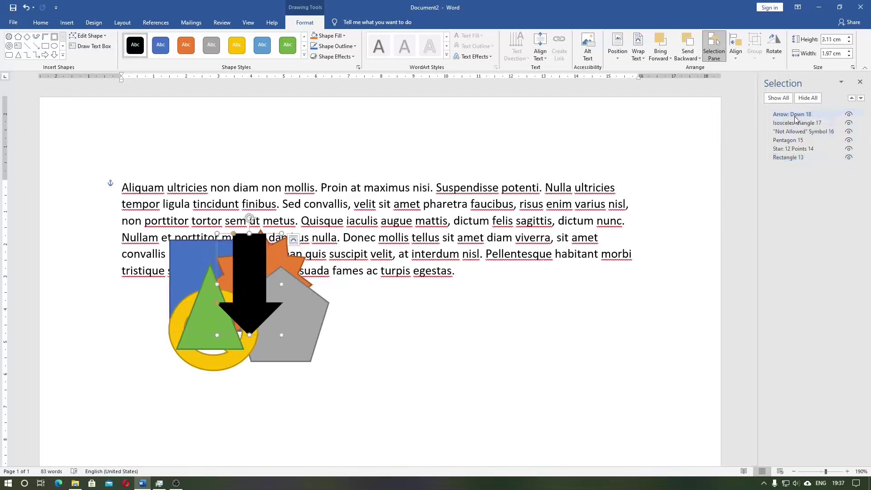
pyautogui.click(788, 156)
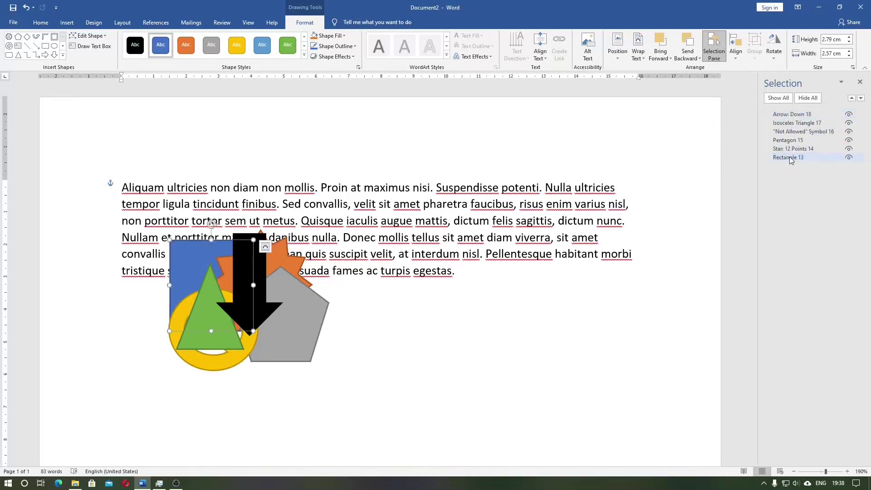
# Step: Bring the blue rectangle forward five levels until it heads the object list
pyautogui.click(660, 37)
pyautogui.click(660, 38)
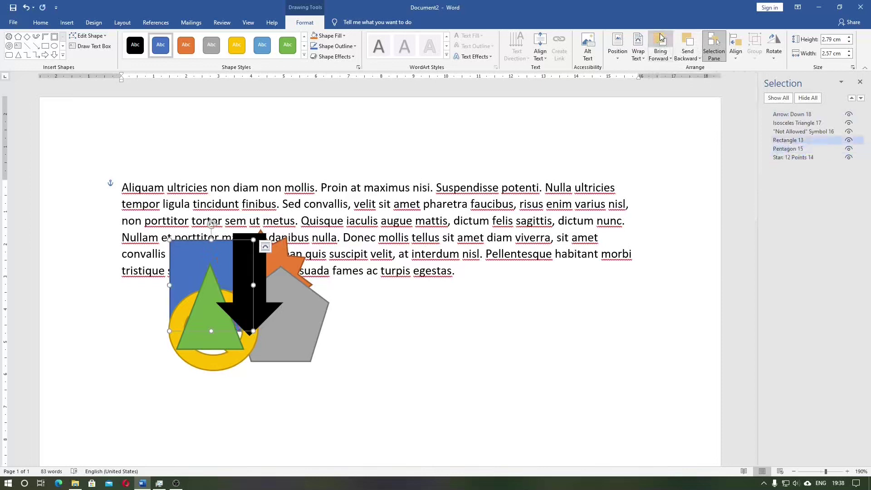
pyautogui.click(660, 38)
pyautogui.click(660, 37)
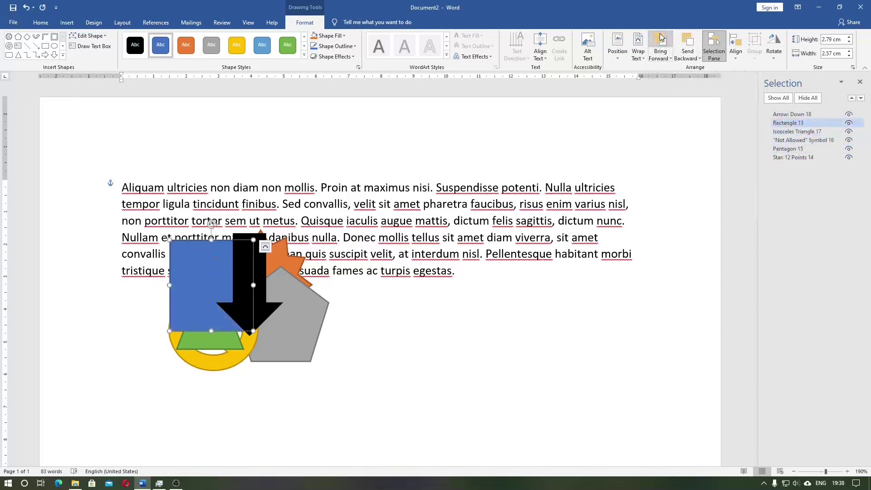
pyautogui.click(660, 38)
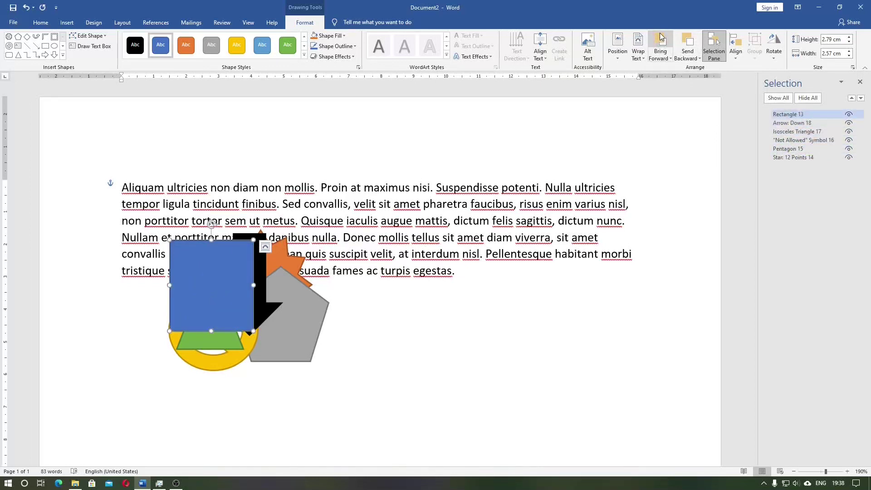
pyautogui.click(665, 58)
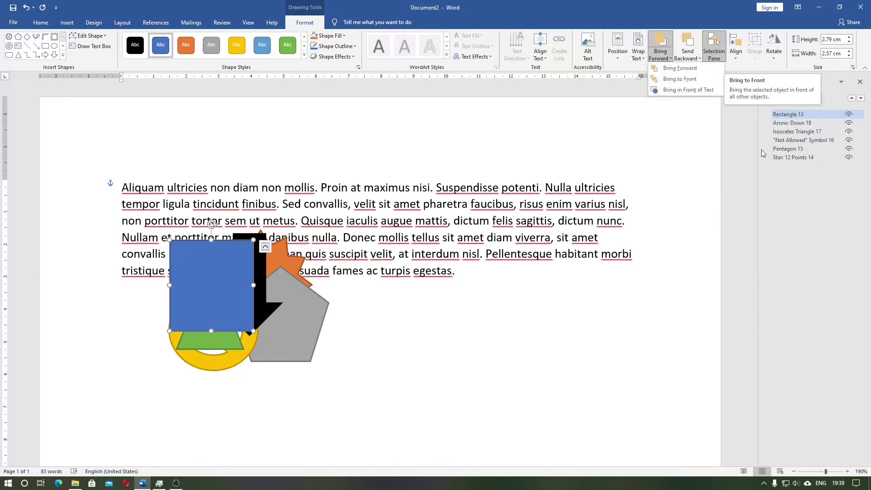
# Step: Bring the orange 12-point star to the front of all shapes
pyautogui.click(775, 158)
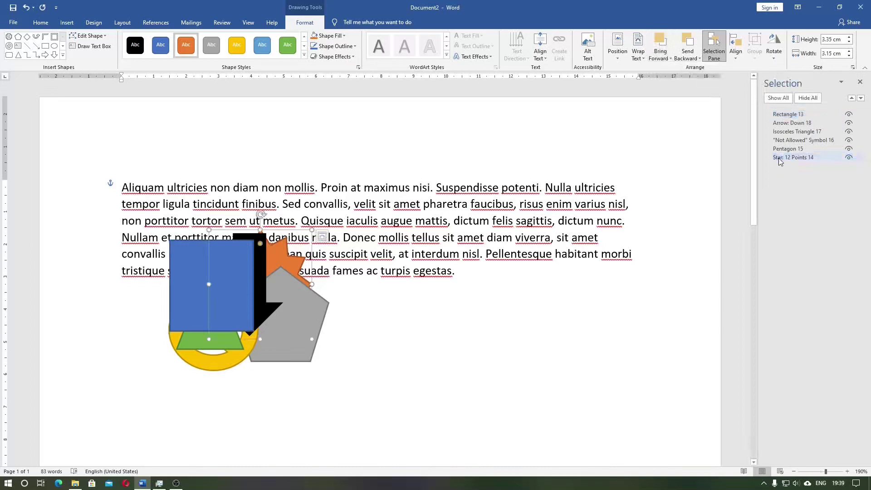
pyautogui.click(651, 61)
pyautogui.click(667, 90)
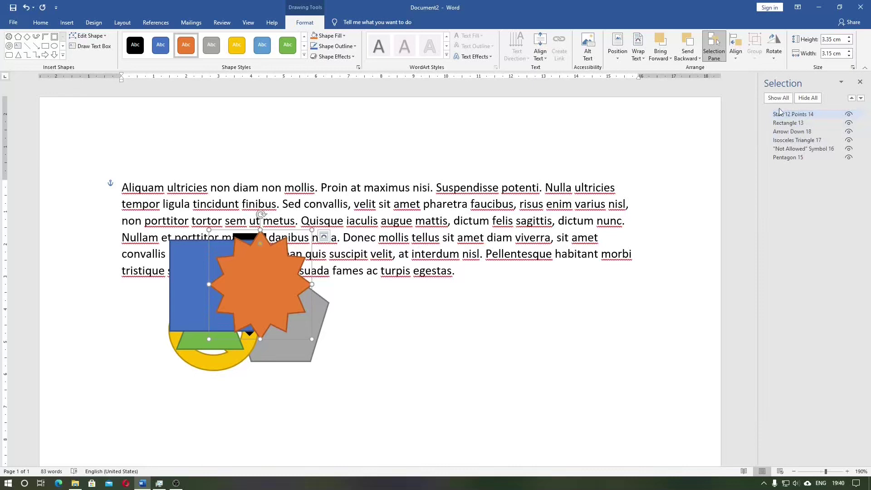
# Step: Send the star backward five levels, behind the grey pentagon to the bottom
pyautogui.click(687, 44)
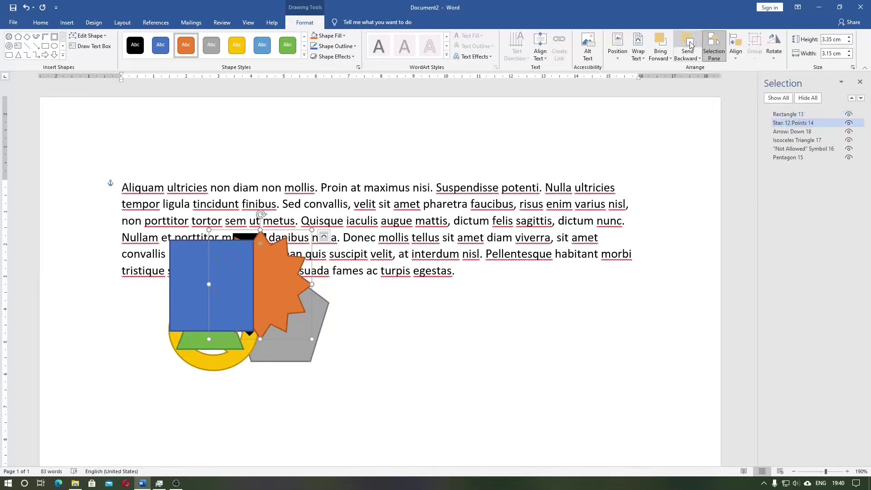
pyautogui.click(689, 44)
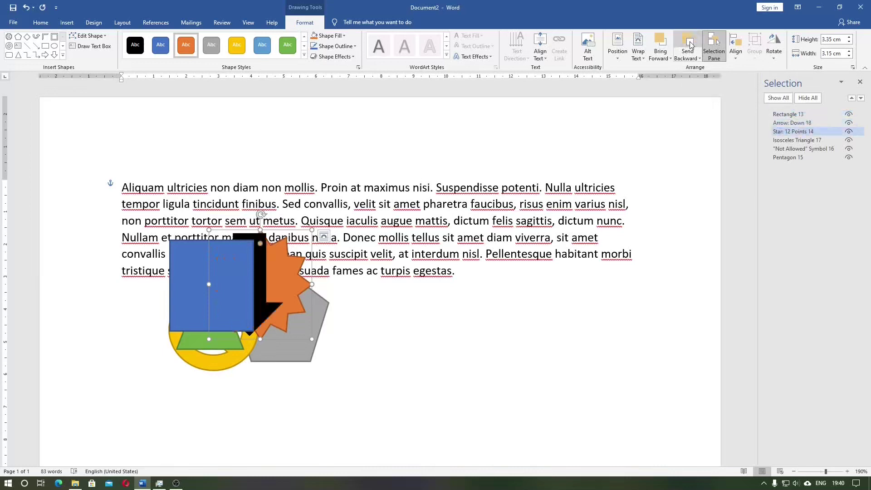
pyautogui.click(689, 44)
pyautogui.click(689, 44)
pyautogui.click(689, 44)
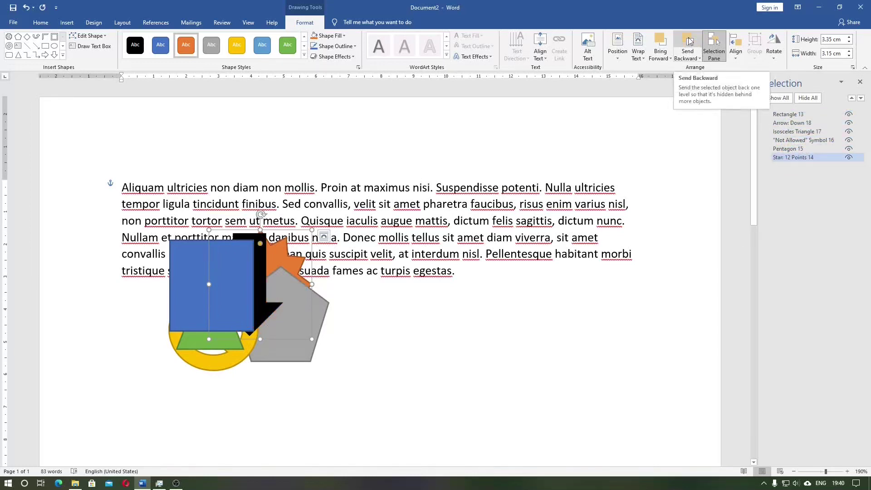
pyautogui.click(690, 53)
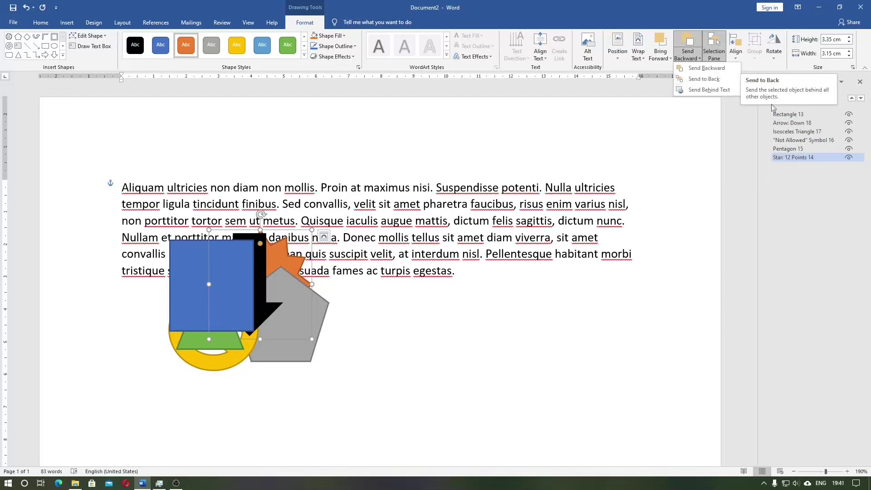
# Step: Send Rectangle 13 to the back, beneath all five other shapes
pyautogui.click(788, 115)
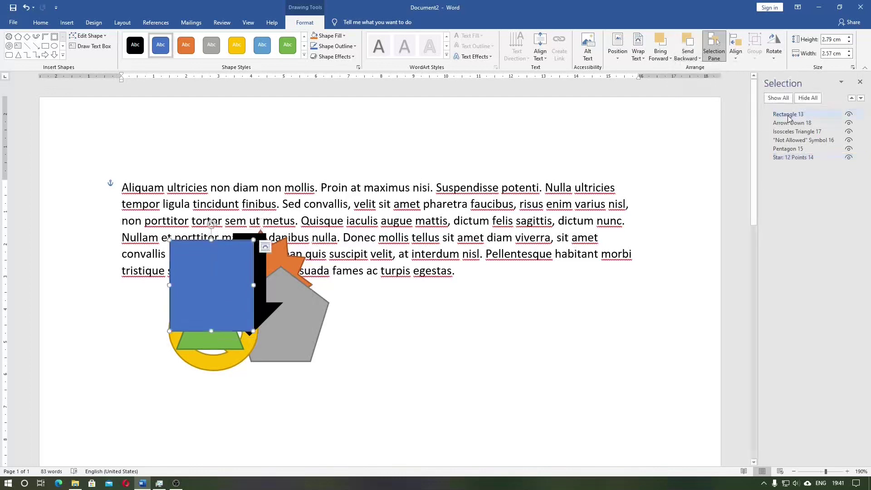
pyautogui.click(694, 57)
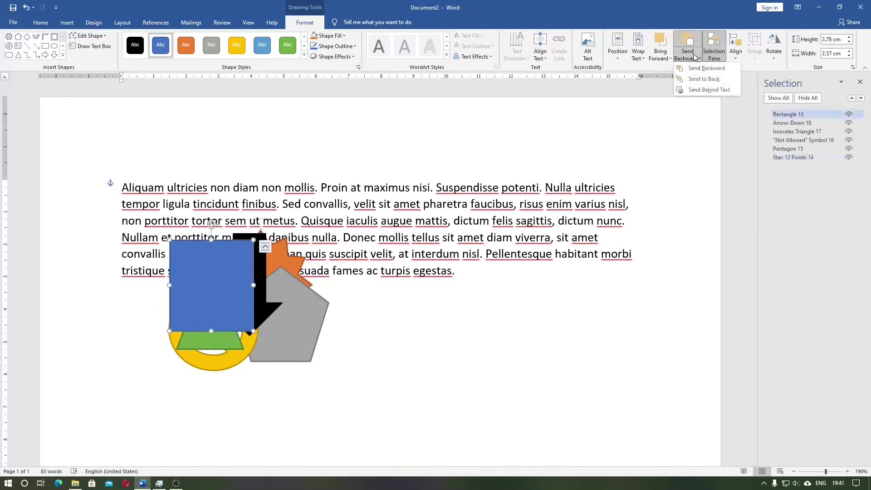
pyautogui.click(697, 80)
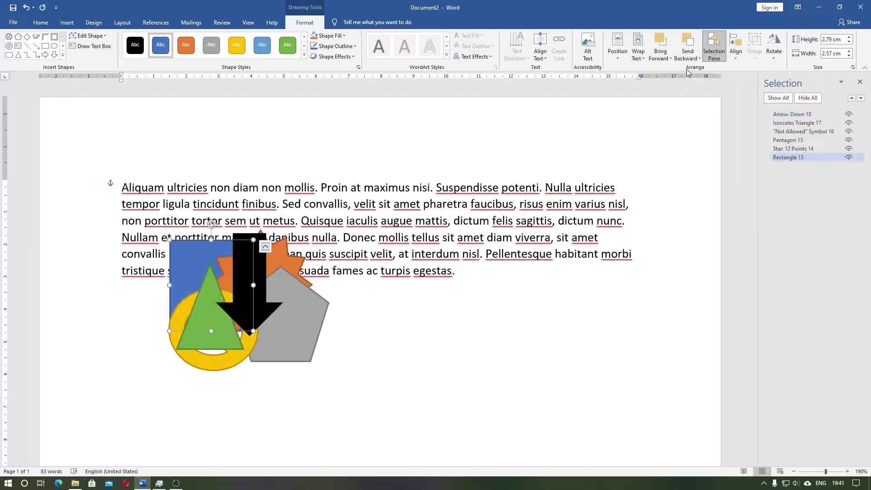
pyautogui.click(665, 59)
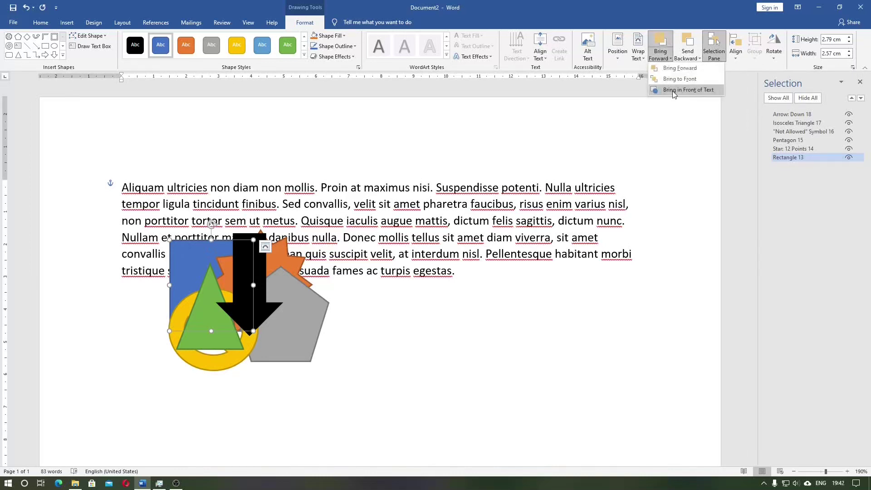
# Step: Drag the blue rectangle up-left over the paragraph's opening words
pyautogui.moveTo(190, 269); pyautogui.dragTo(170, 208)
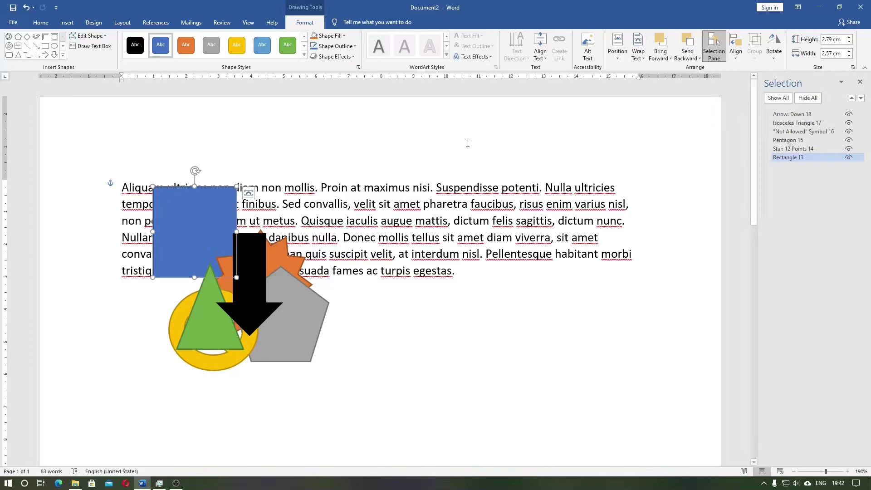
pyautogui.click(669, 58)
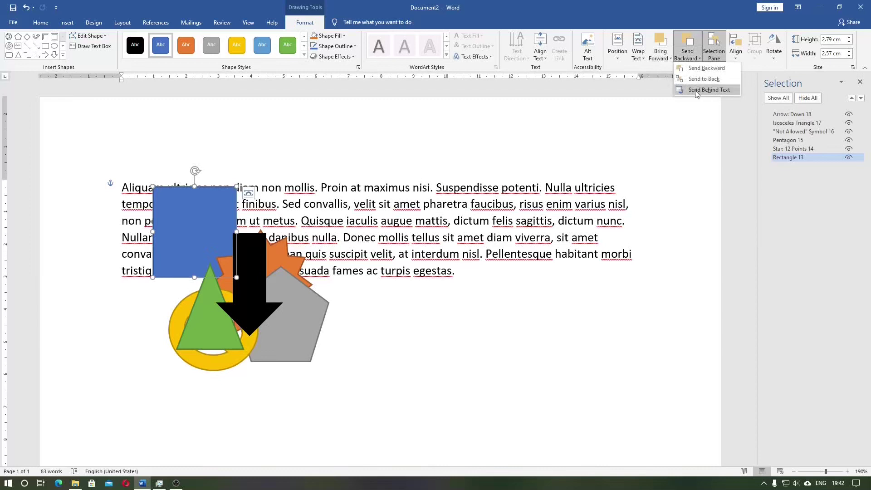
pyautogui.click(791, 114)
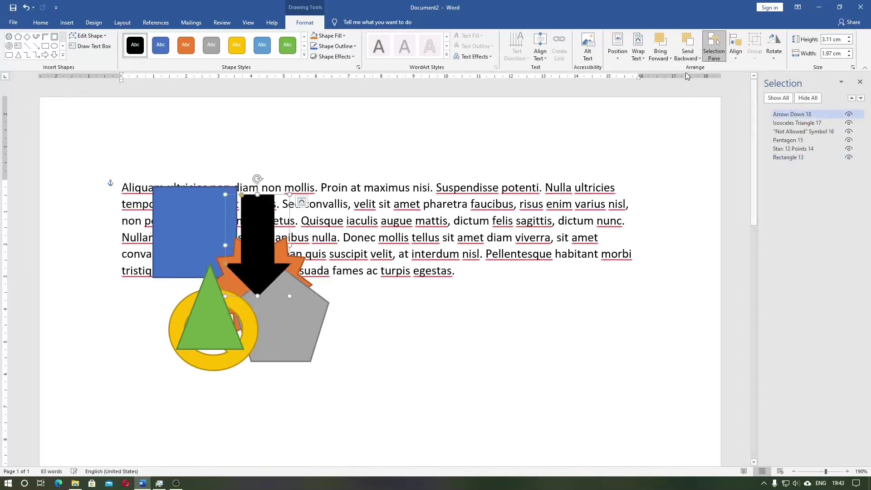
pyautogui.click(689, 56)
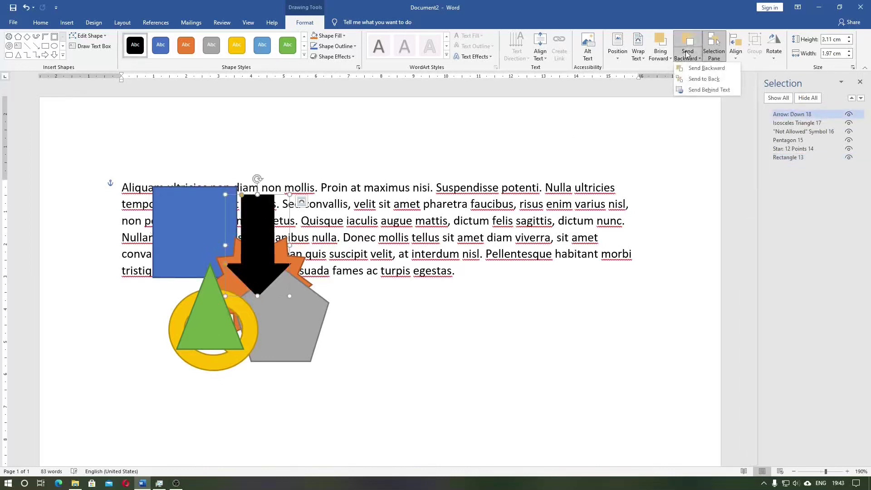
# Step: Send the black down arrow behind the text, reapplying it after reordering in the pane
pyautogui.click(701, 90)
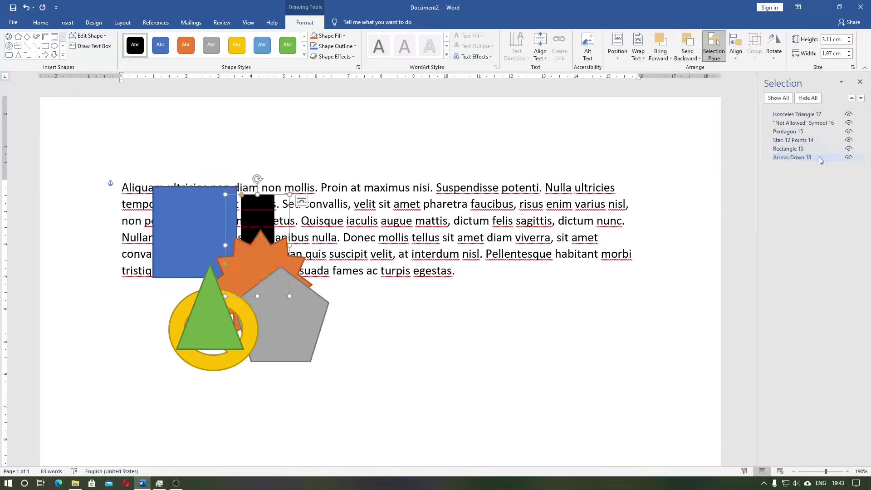
pyautogui.moveTo(818, 157); pyautogui.dragTo(794, 116)
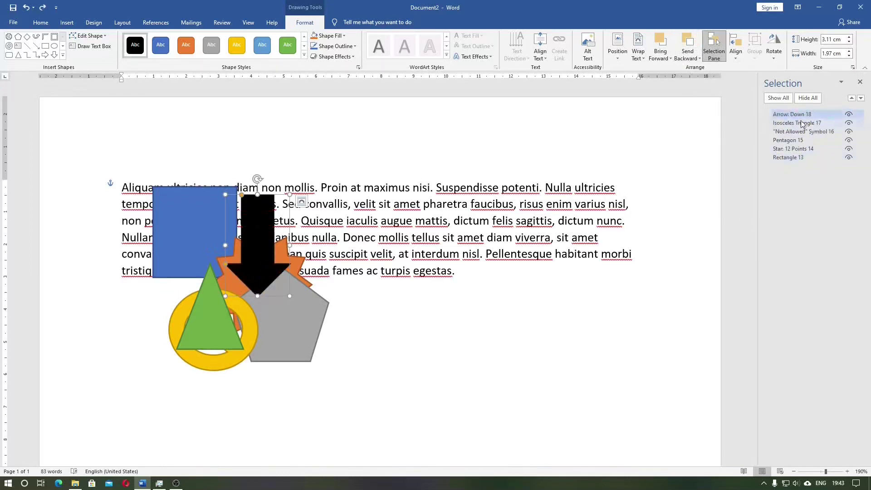
pyautogui.click(694, 58)
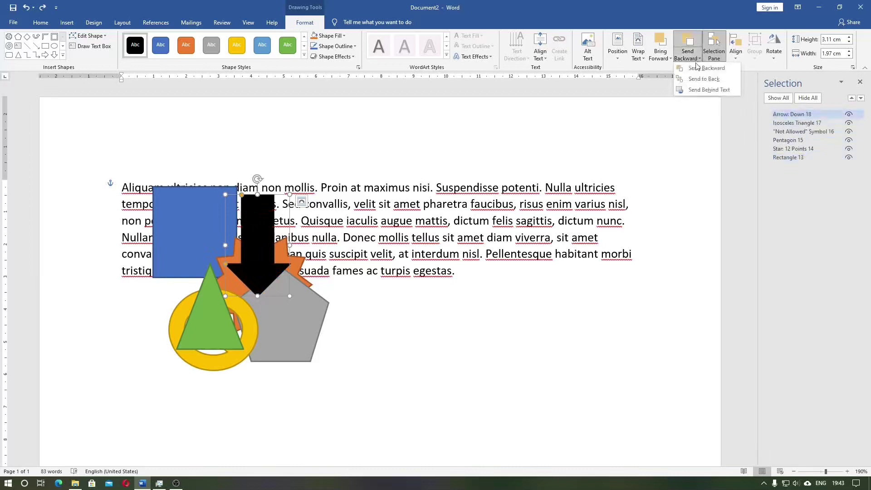
pyautogui.click(701, 91)
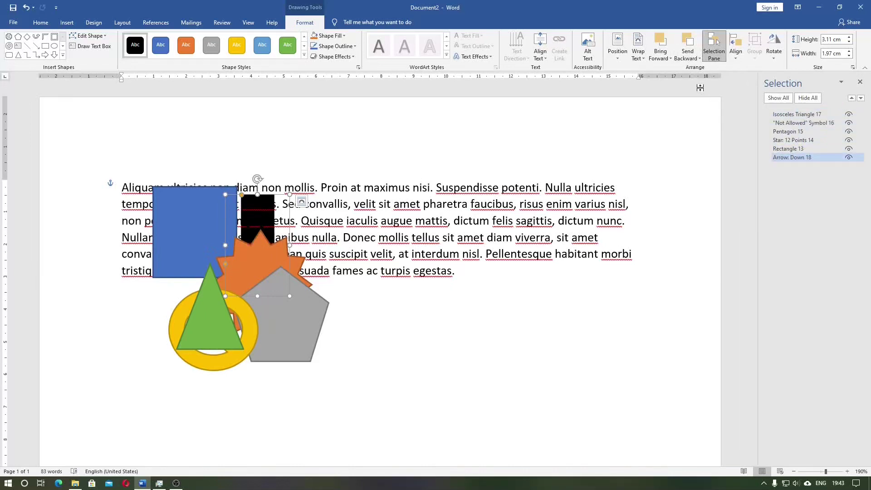
# Step: Highlight paragraph text to confirm the arrow sits behind it
pyautogui.click(198, 222)
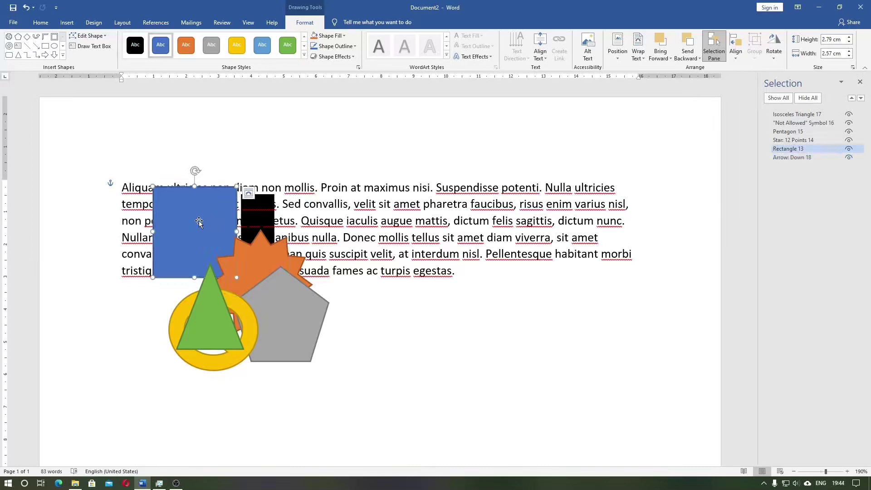
pyautogui.click(309, 189)
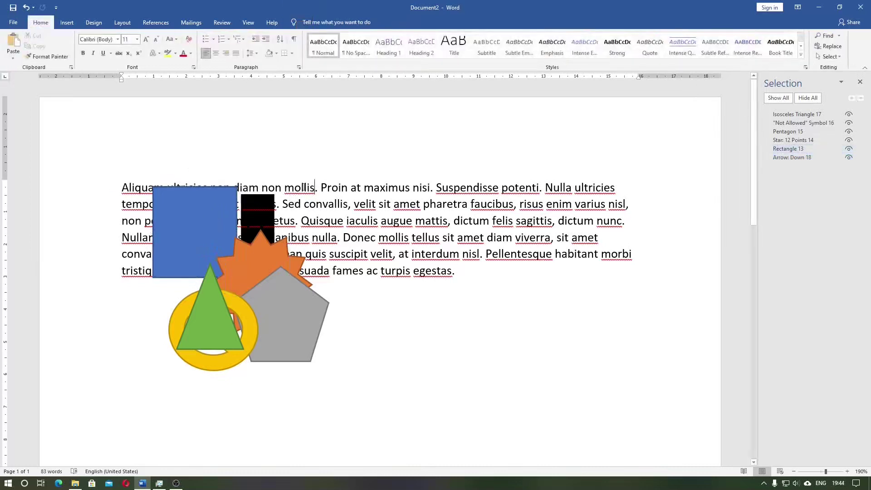
pyautogui.moveTo(308, 189); pyautogui.dragTo(424, 263)
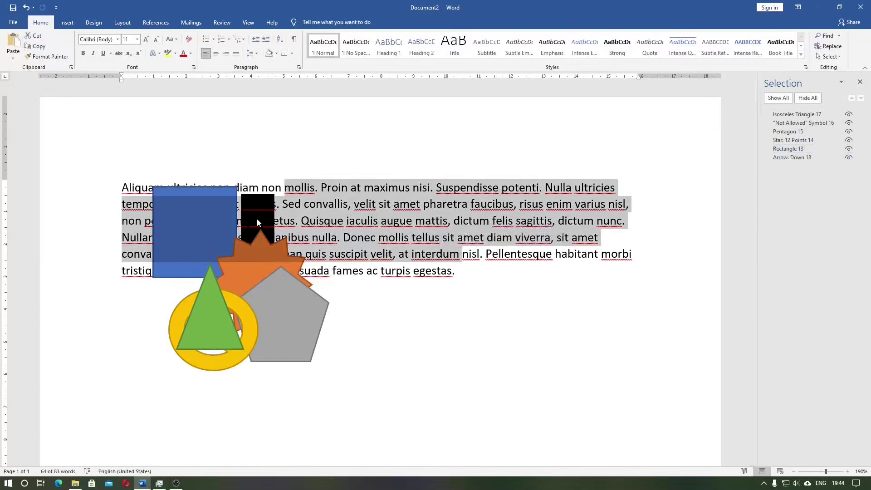
pyautogui.click(272, 265)
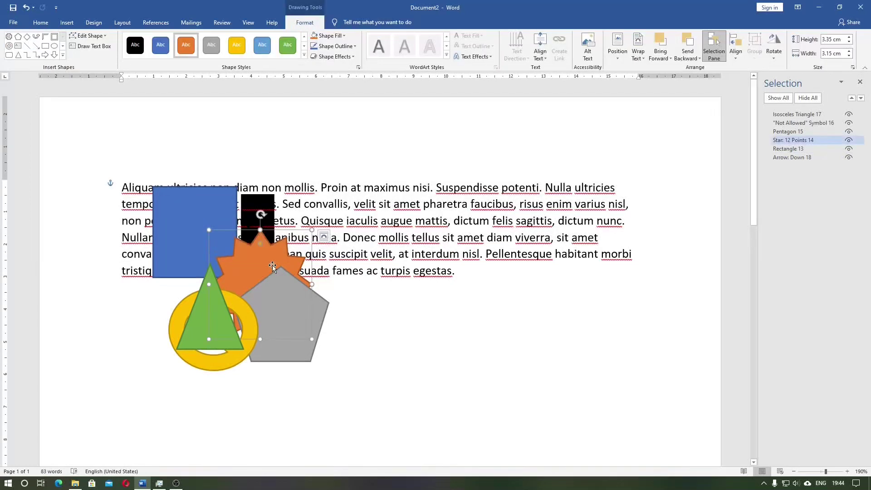
# Step: Send the orange star behind text, then bring it forward one level above the arrow
pyautogui.click(687, 55)
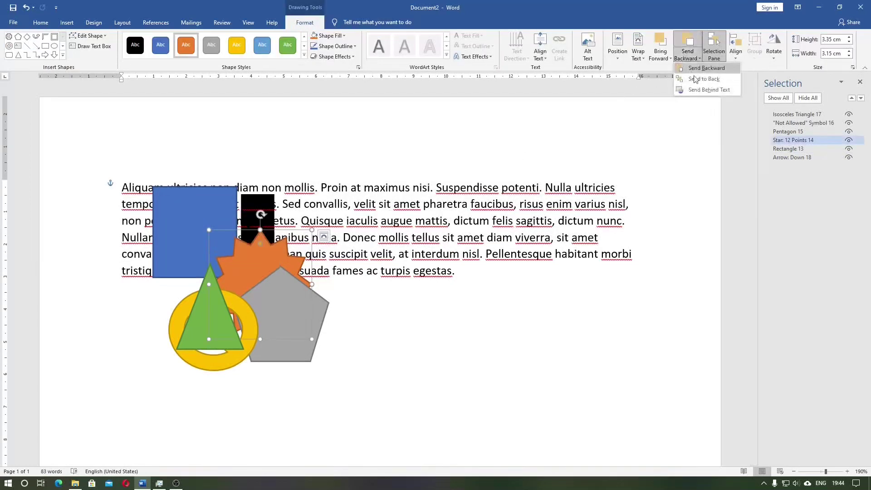
pyautogui.click(696, 90)
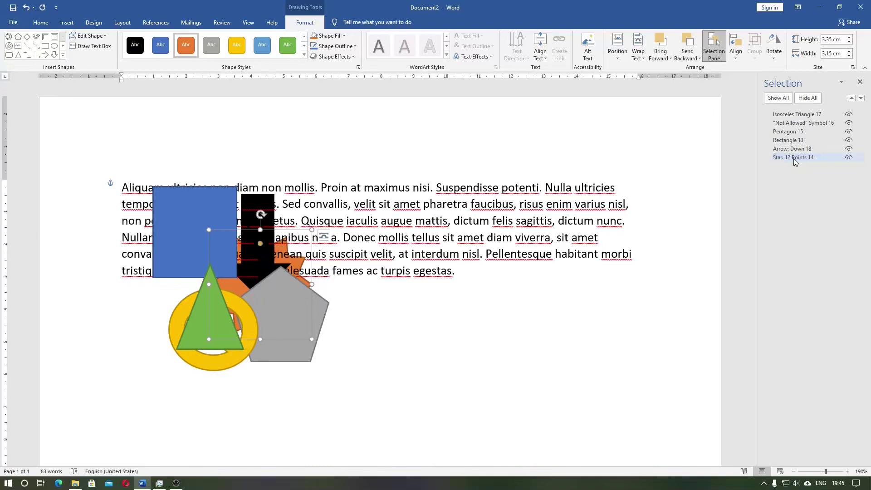
pyautogui.click(661, 41)
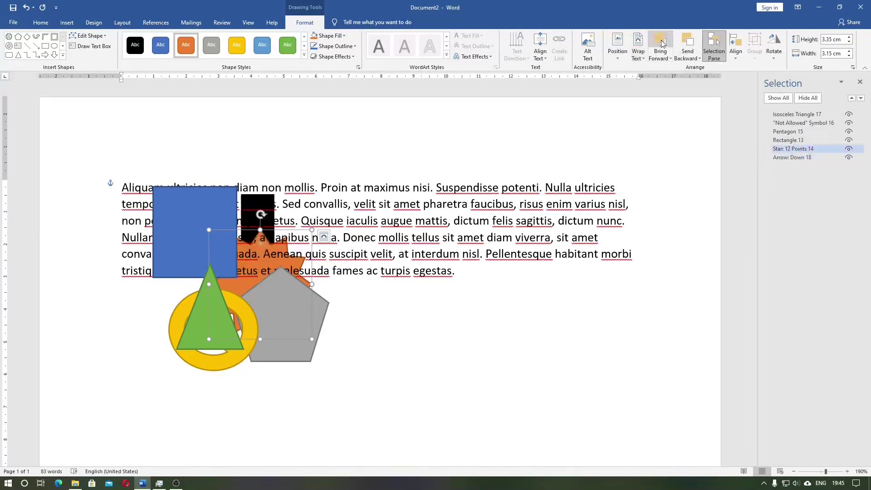
# Step: Raise the black arrow one layer above the orange star, keeping both behind the text
pyautogui.click(810, 140)
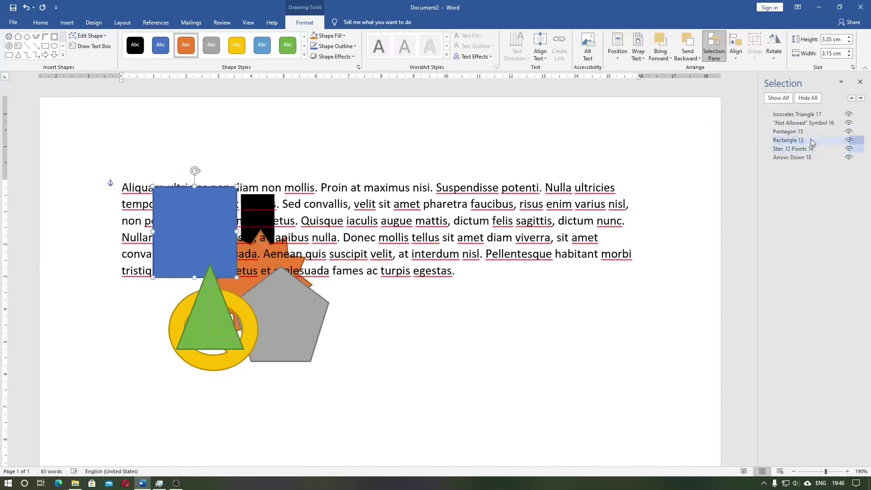
pyautogui.click(809, 151)
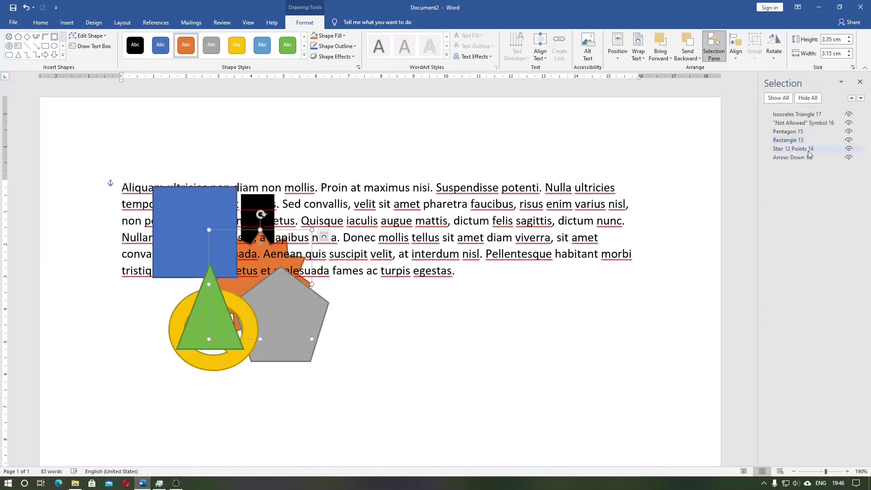
pyautogui.click(808, 157)
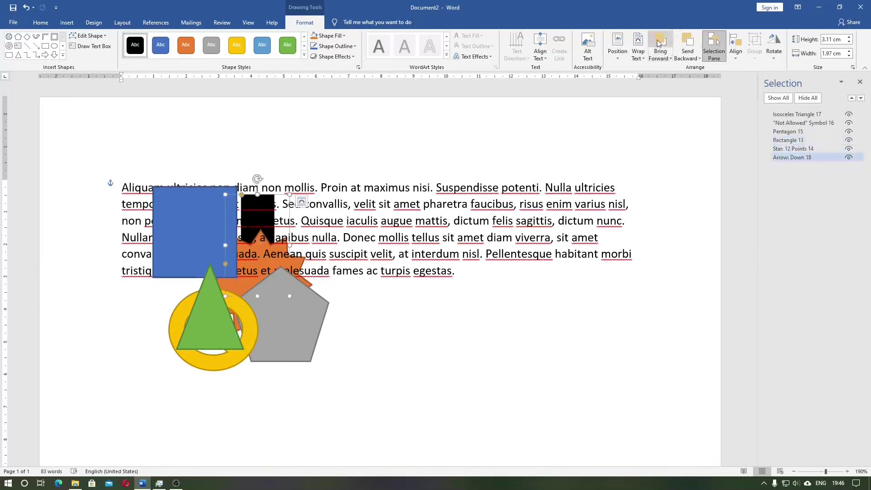
pyautogui.click(852, 99)
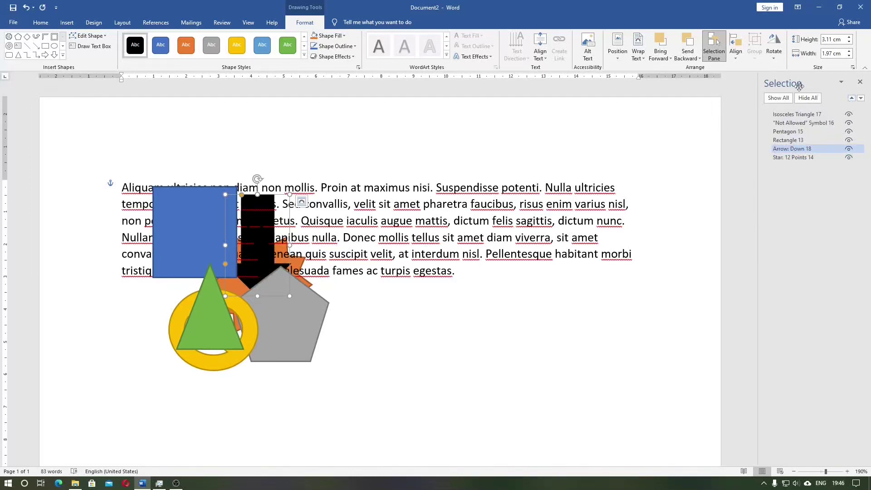
pyautogui.click(694, 57)
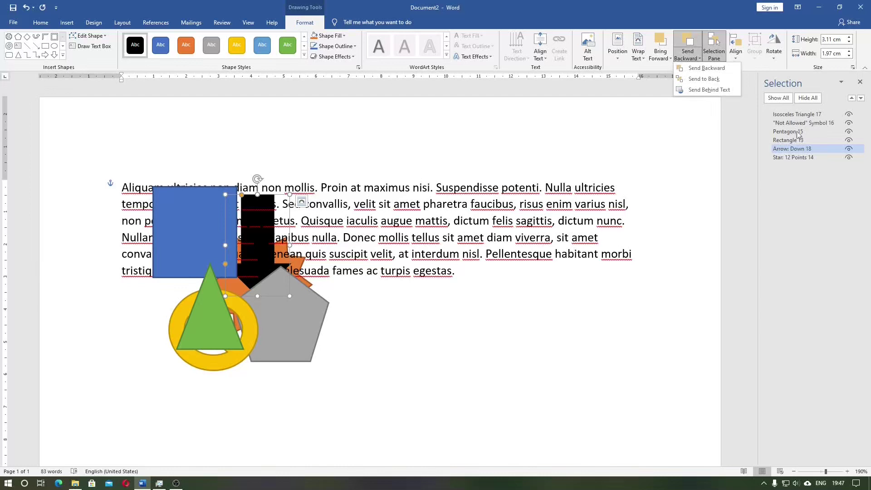
pyautogui.click(819, 154)
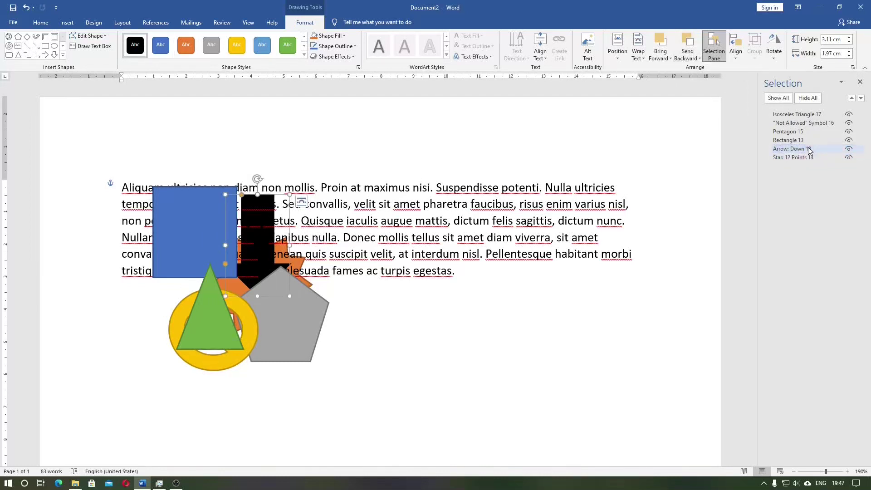
# Step: Bring the black arrow in front of the text, then send it back three layers behind the rectangle and pentagon
pyautogui.click(659, 55)
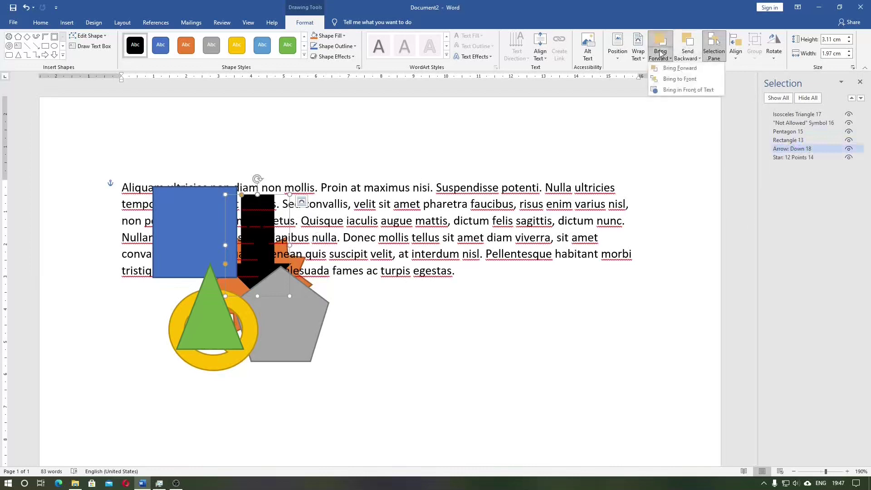
pyautogui.click(667, 90)
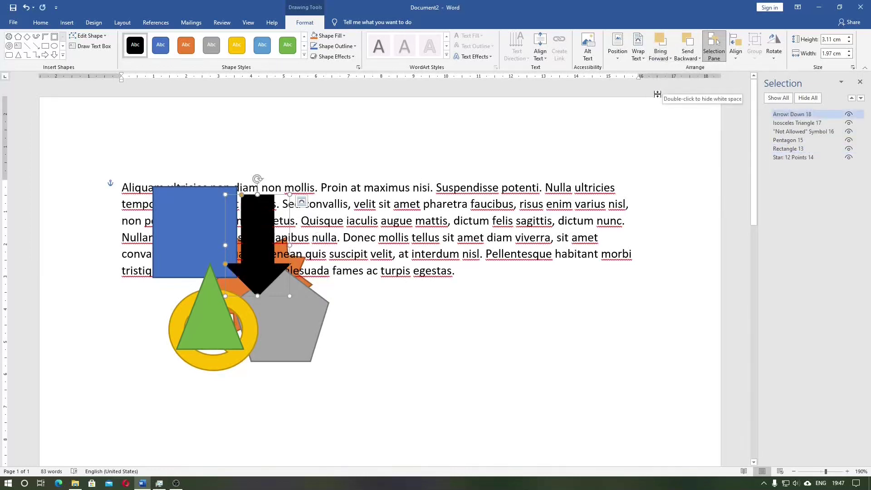
pyautogui.click(688, 45)
pyautogui.click(688, 46)
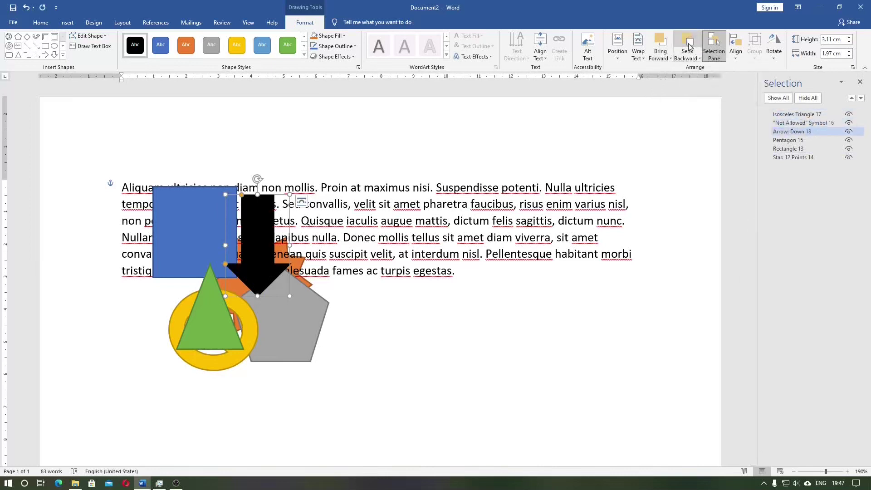
pyautogui.click(688, 46)
pyautogui.click(688, 46)
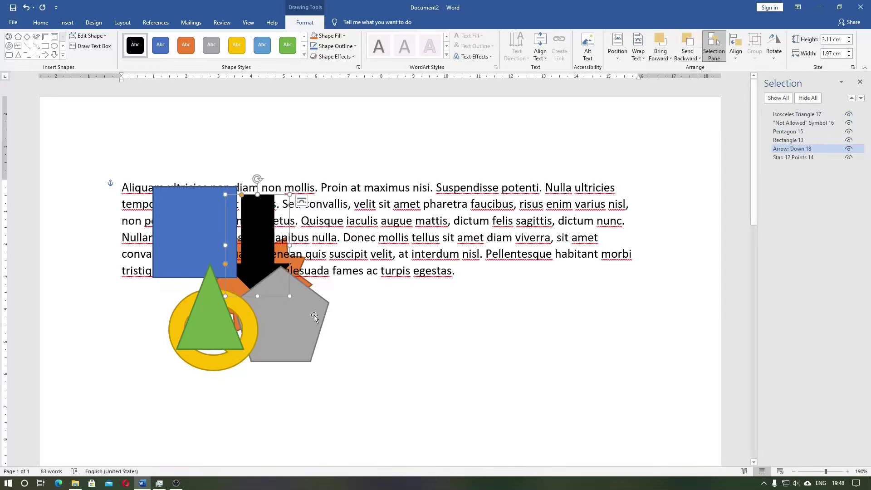
# Step: Send the grey pentagon to the back and drag it up behind the arrow
pyautogui.click(307, 319)
pyautogui.click(687, 55)
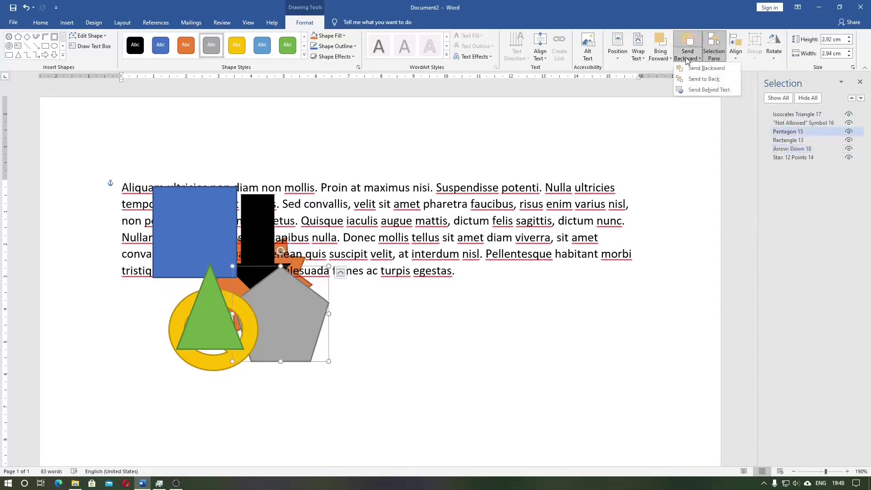
pyautogui.click(697, 90)
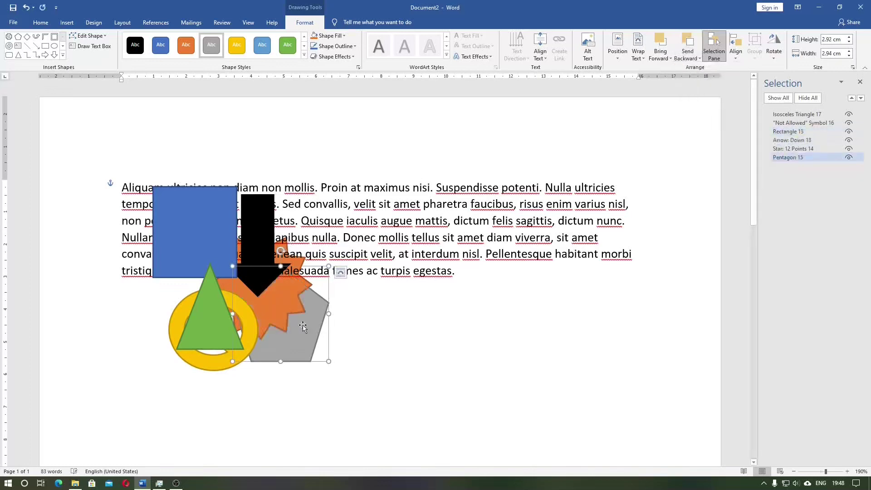
pyautogui.moveTo(302, 324); pyautogui.dragTo(324, 256)
# Step: Send the green triangle back two layers and drag it up beside the pentagon
pyautogui.click(213, 304)
pyautogui.click(688, 51)
pyautogui.click(688, 50)
pyautogui.click(688, 51)
pyautogui.click(688, 51)
pyautogui.press('Escape')
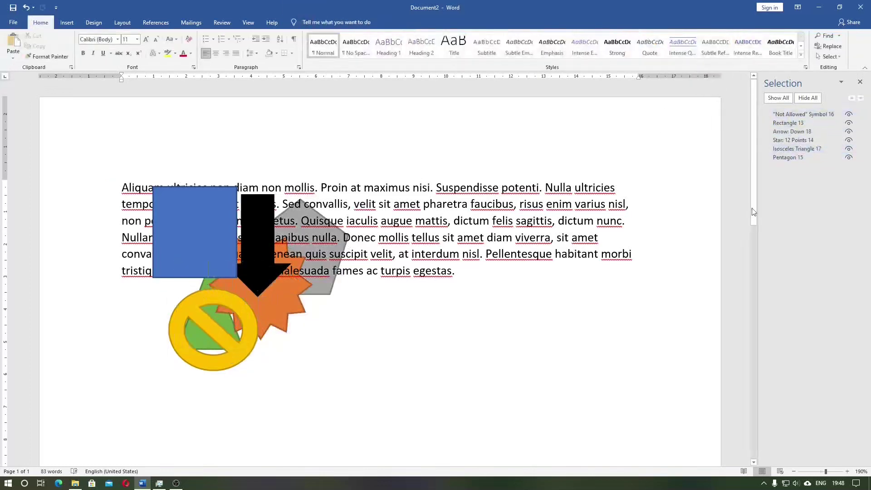
pyautogui.moveTo(213, 326); pyautogui.dragTo(326, 279)
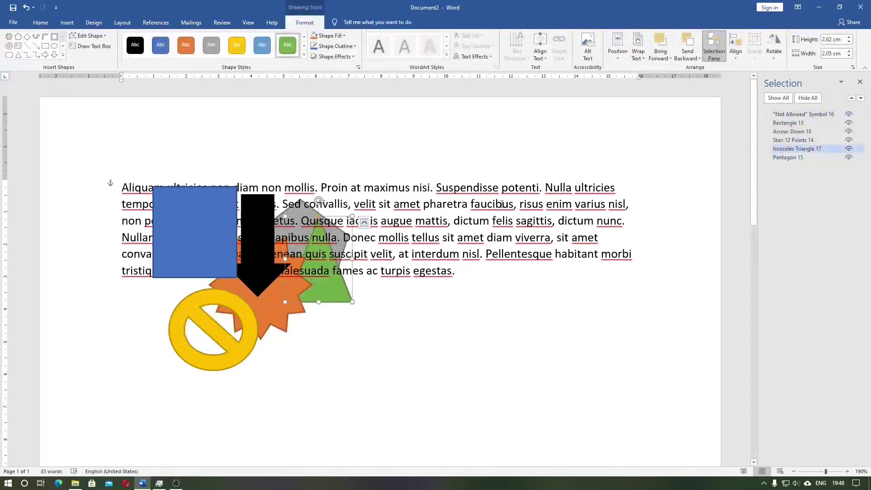
# Step: Reorder the green triangle so it sits one layer above the orange star
pyautogui.click(851, 99)
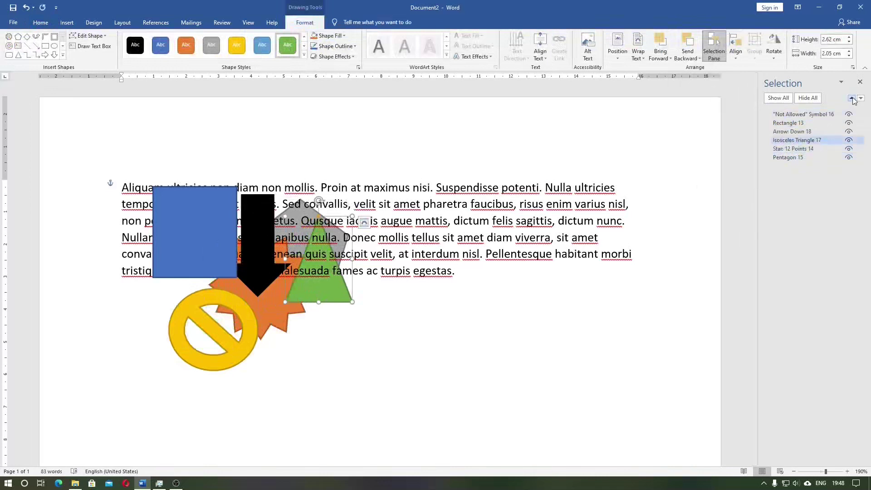
pyautogui.click(861, 99)
pyautogui.click(860, 99)
pyautogui.click(852, 98)
pyautogui.click(851, 99)
# Step: Adjust the black arrow's layer so it ends up just behind the blue rectangle
pyautogui.click(823, 132)
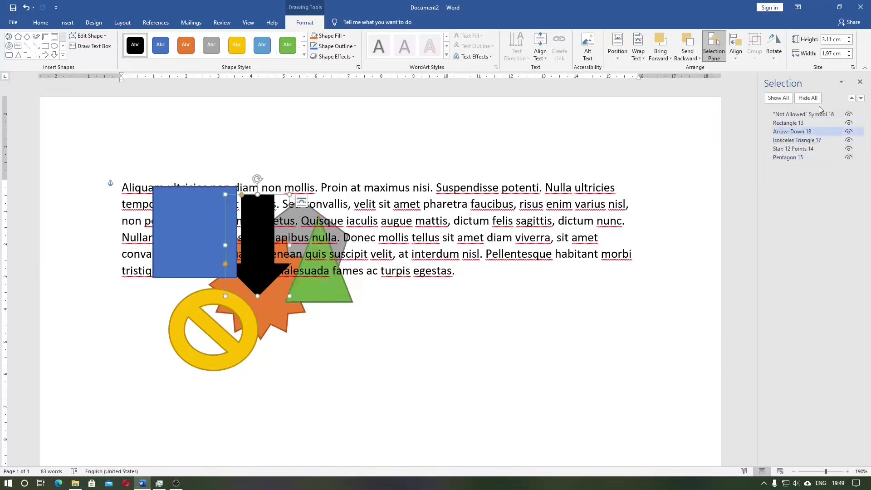
pyautogui.click(851, 98)
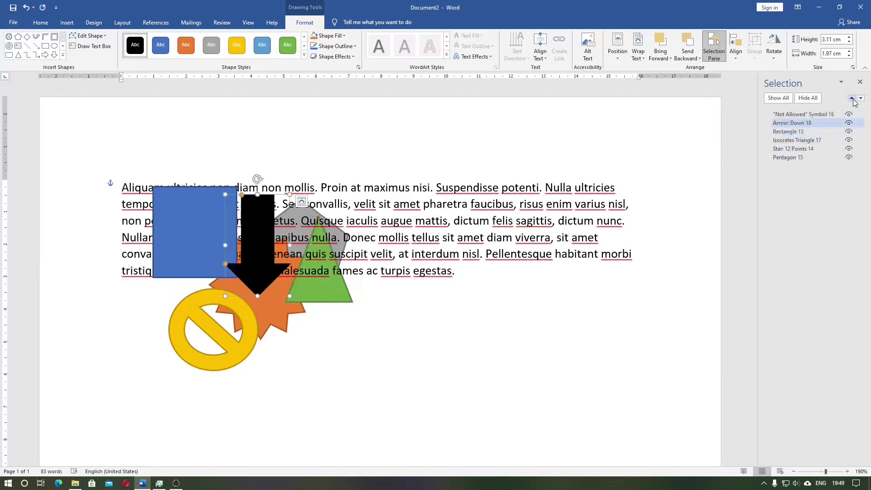
pyautogui.click(851, 99)
pyautogui.click(860, 99)
pyautogui.click(860, 98)
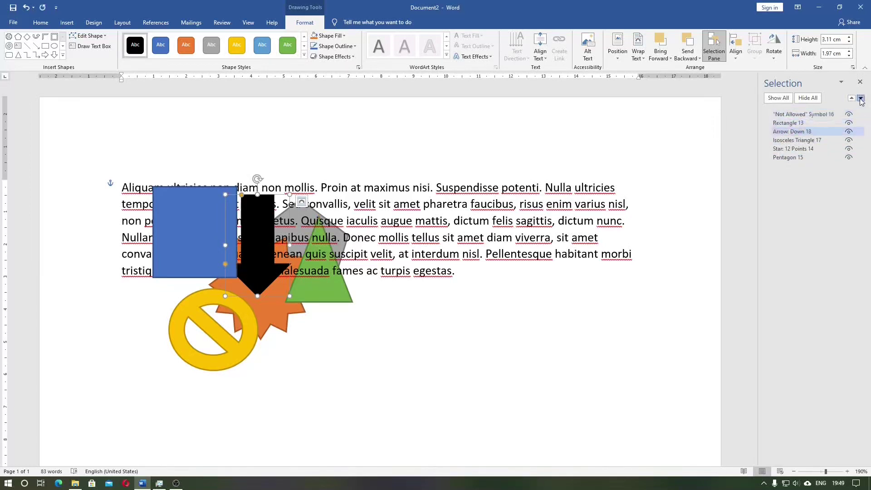